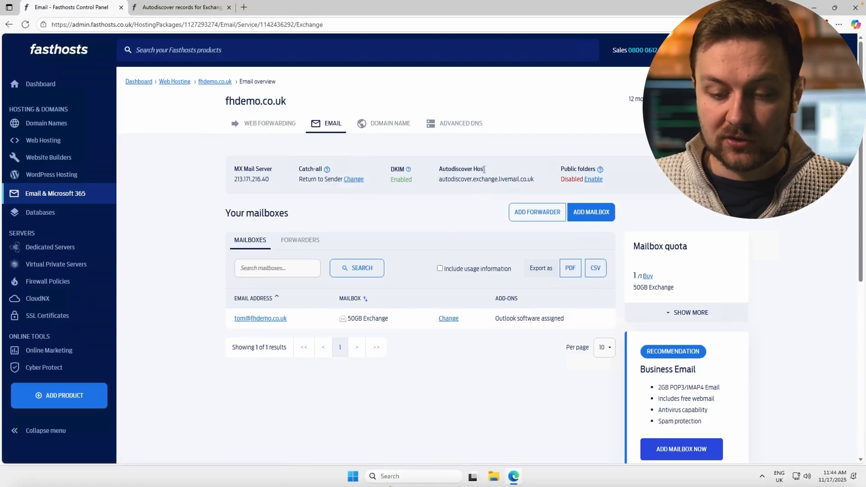
Copy the Autodiscover host autodiscover.exchange.livemail.co.uk and open the Advanced DNS records for fhdemo.co.uk
{"action": "left_click_drag", "start_coordinate": [439, 181], "coordinate": [535, 182]}
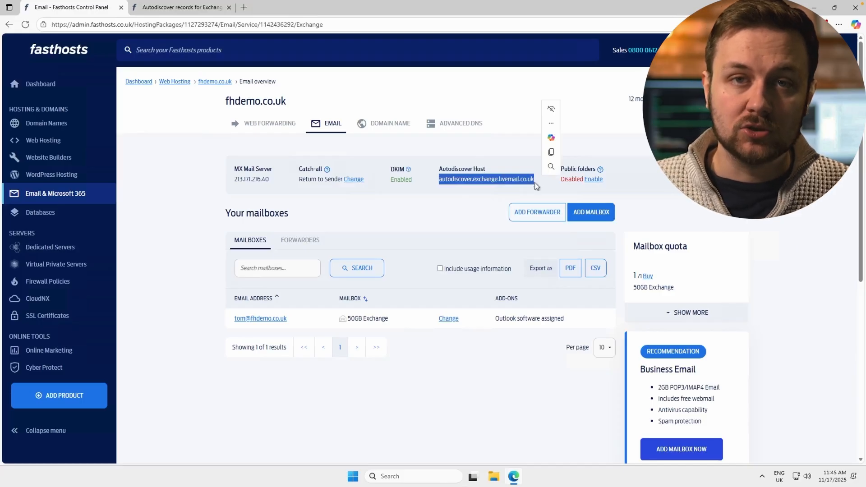
{"action": "left_click", "coordinate": [466, 220]}
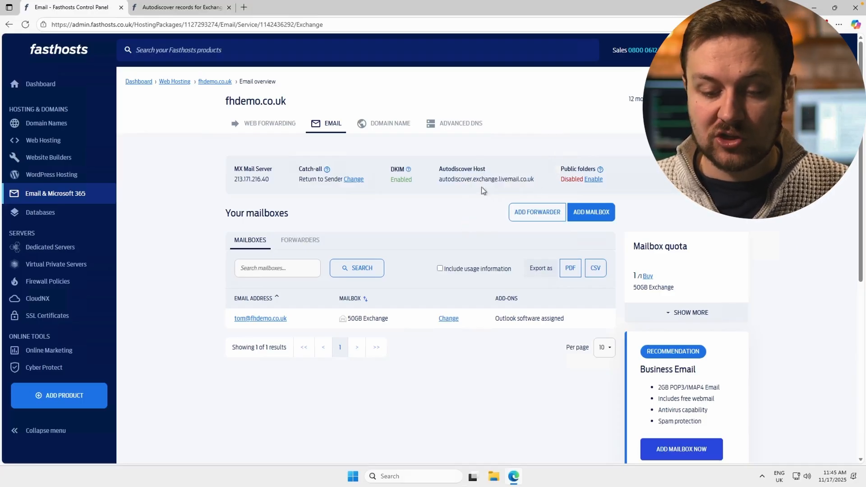
{"action": "left_click_drag", "start_coordinate": [436, 181], "coordinate": [538, 188]}
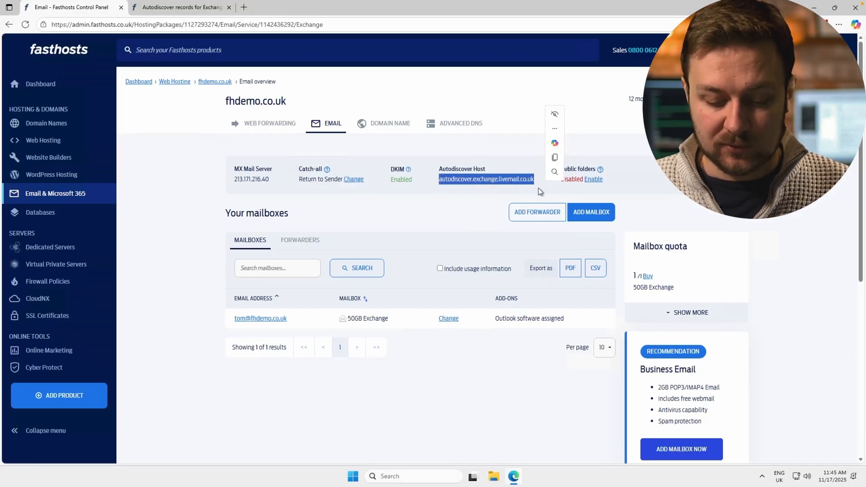
{"action": "key", "text": "ctrl+c"}
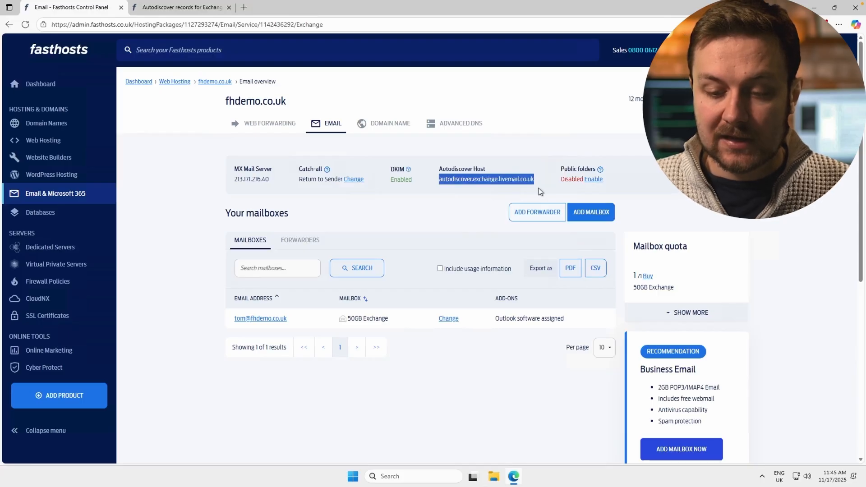
{"action": "left_click", "coordinate": [462, 128]}
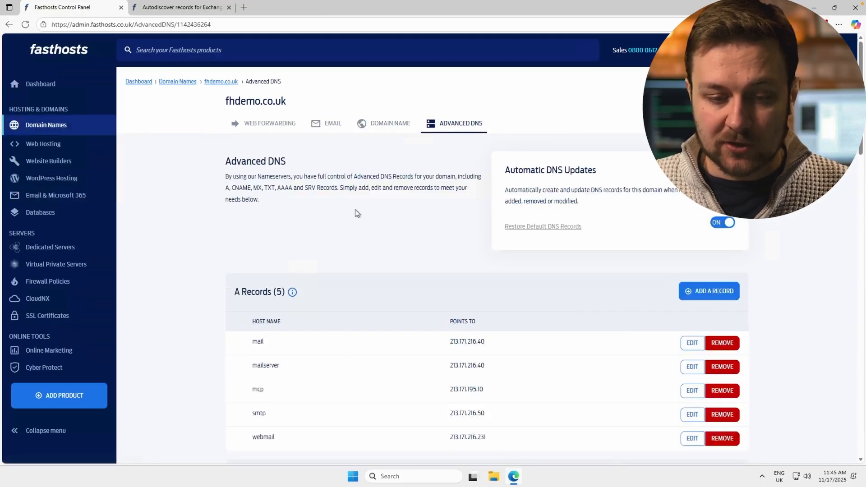
{"action": "scroll", "coordinate": [371, 189], "scroll_direction": "down", "scroll_amount": 8}
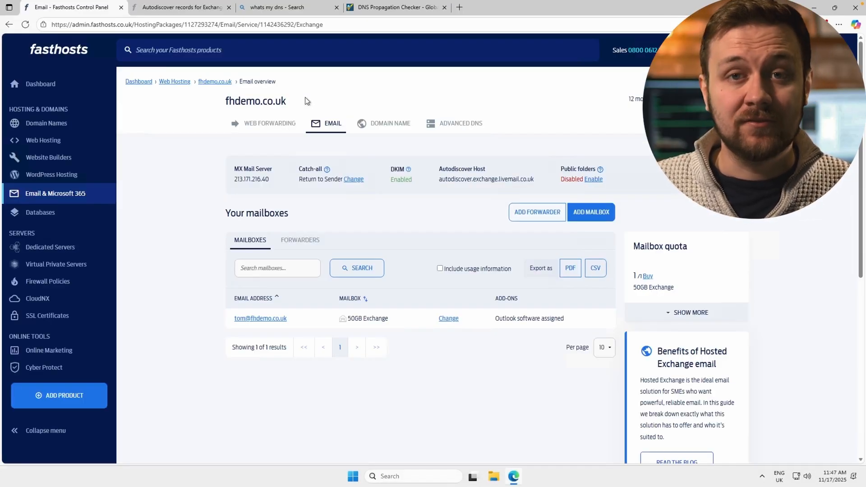
Open the settings of the 50GB Exchange mailbox and start downloading its included Outlook software
{"action": "scroll", "coordinate": [455, 323], "scroll_direction": "down", "scroll_amount": 3}
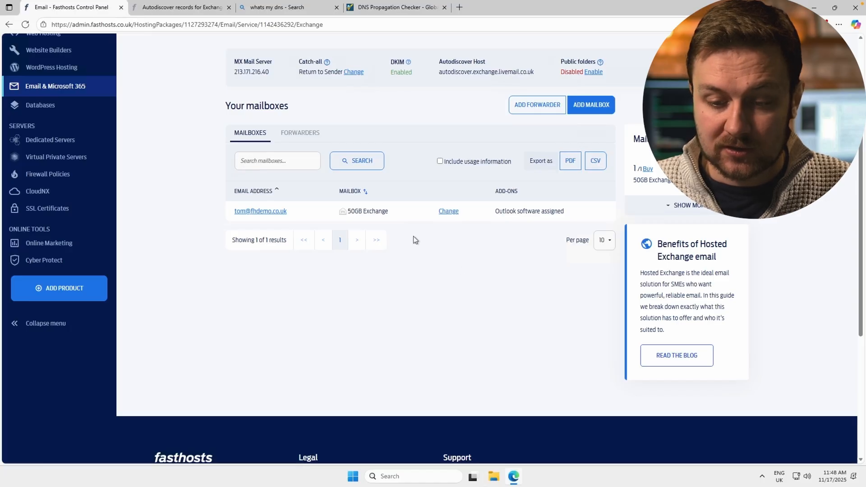
{"action": "left_click", "coordinate": [265, 213]}
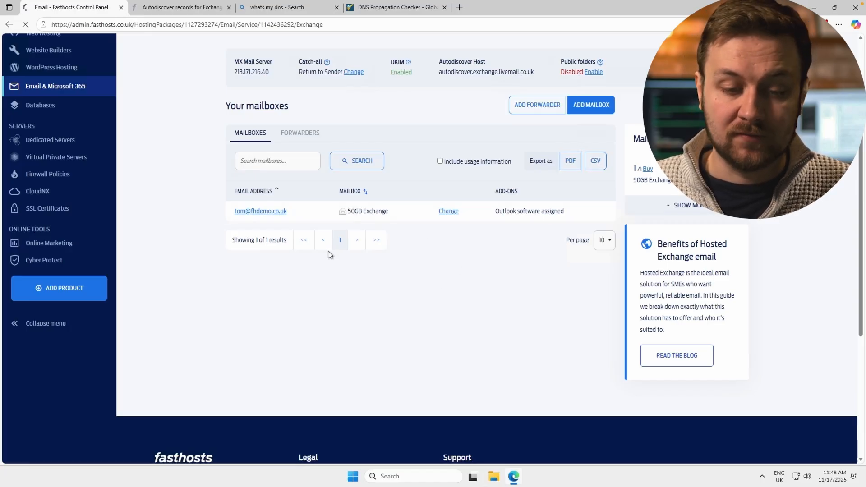
{"action": "scroll", "coordinate": [478, 293], "scroll_direction": "down", "scroll_amount": 4}
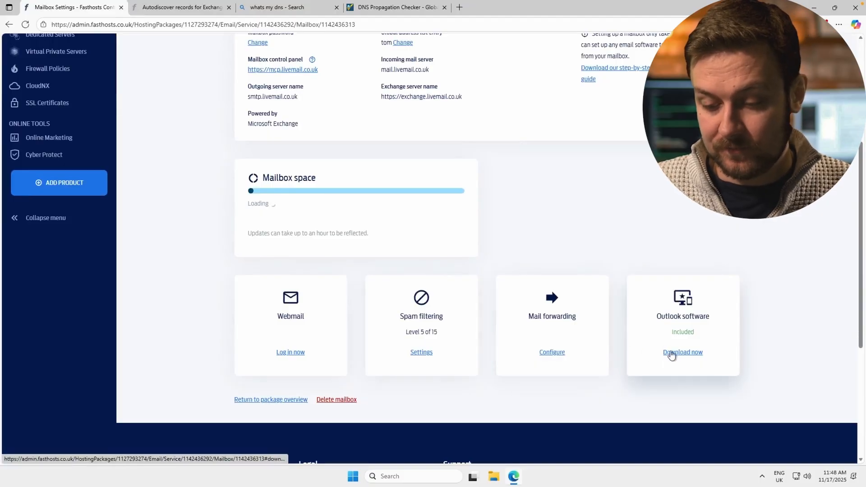
{"action": "left_click", "coordinate": [678, 354]}
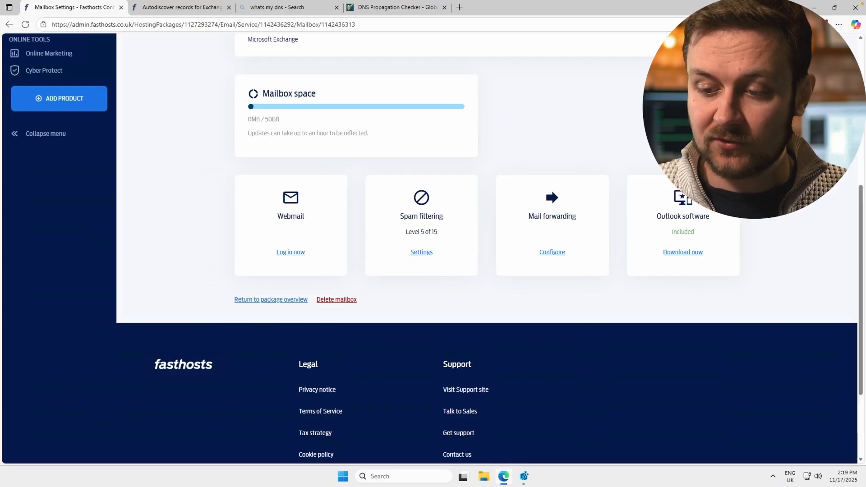
Run the downloaded Outlook software installer with administrator rights
{"action": "key", "text": "super+x"}
{"action": "key", "text": "a"}
{"action": "key", "text": "alt+y"}
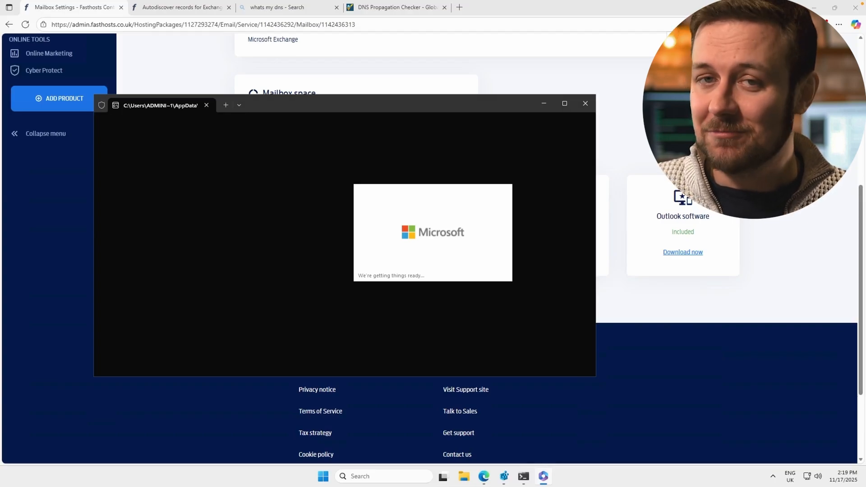
{"action": "mouse_move", "coordinate": [717, 1]}
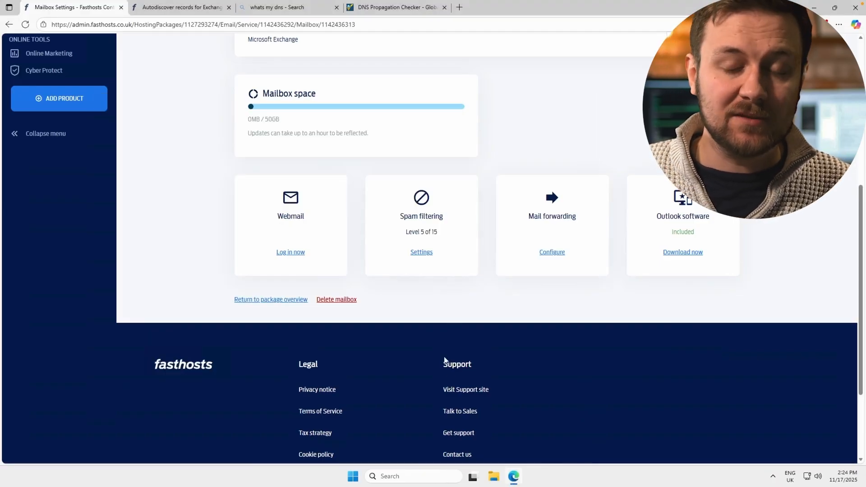
Search Windows for regedit.exe, open Registry Editor and maximize its window
{"action": "left_click", "coordinate": [399, 477]}
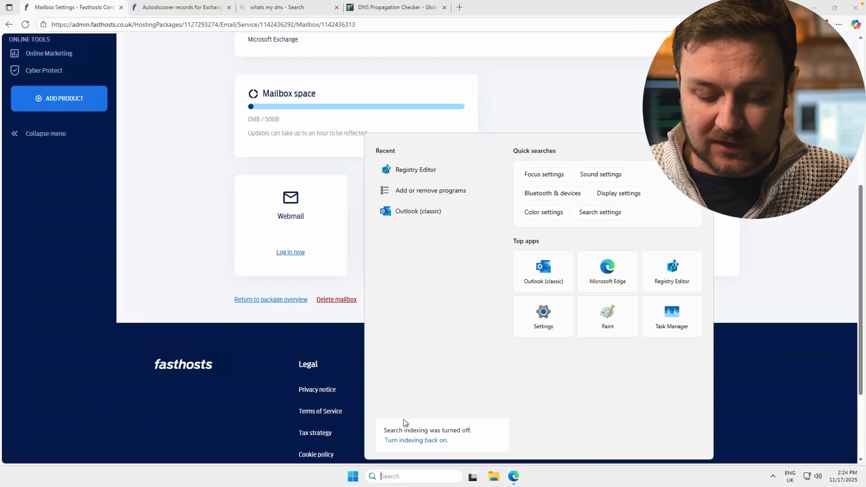
{"action": "type", "text": "registry"}
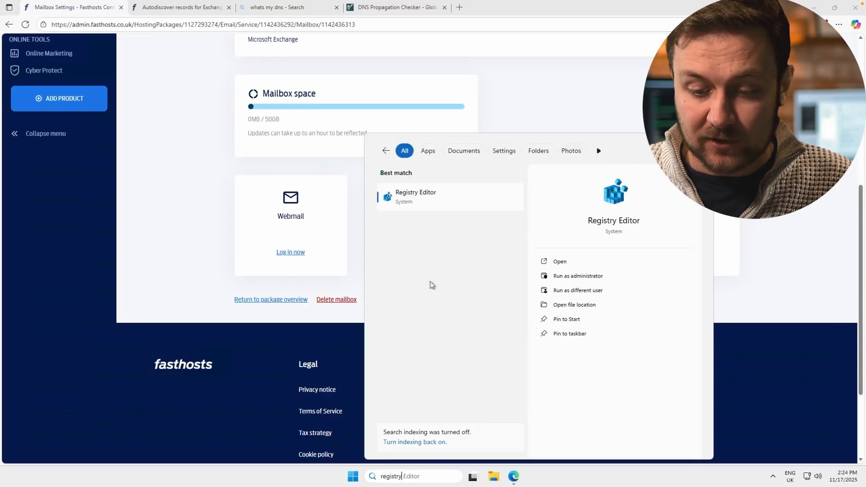
{"action": "key", "text": "BackSpace"}
{"action": "key", "text": "BackSpace"}
{"action": "key", "text": "BackSpace"}
{"action": "key", "text": "BackSpace"}
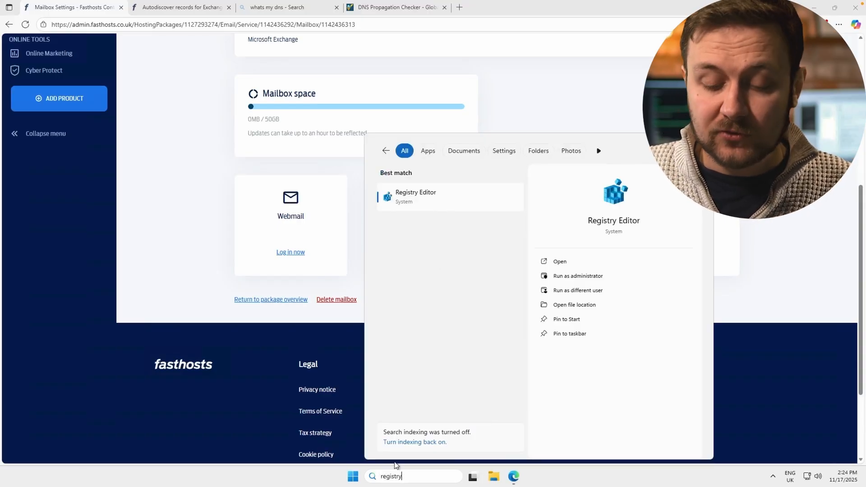
{"action": "key", "text": "BackSpace"}
{"action": "type", "text": "ed"}
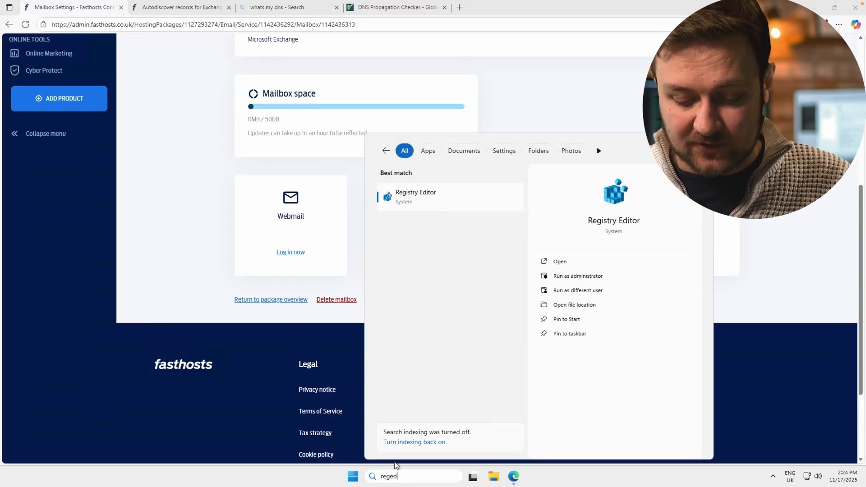
{"action": "type", "text": "it.exe"}
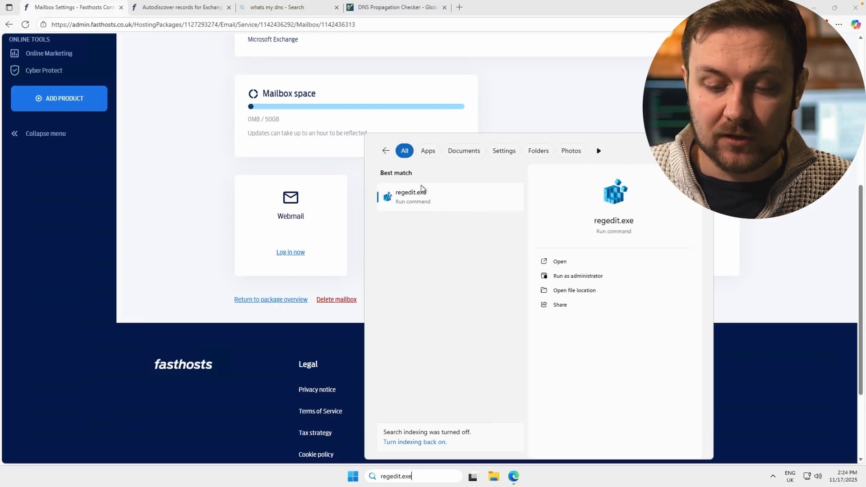
{"action": "left_click", "coordinate": [415, 197]}
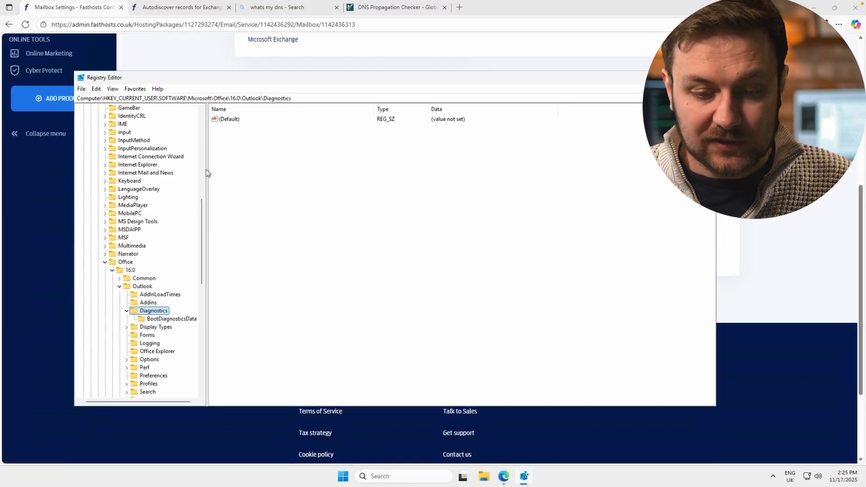
{"action": "left_click", "coordinate": [684, 78]}
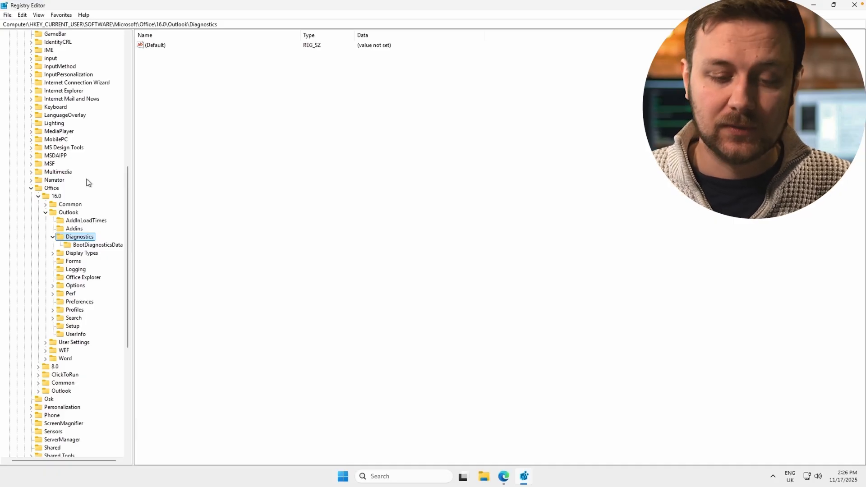
Collapse and re-expand HKEY_CURRENT_USER in the registry tree, and select its SOFTWARE key
{"action": "scroll", "coordinate": [56, 156], "scroll_direction": "up", "scroll_amount": 5}
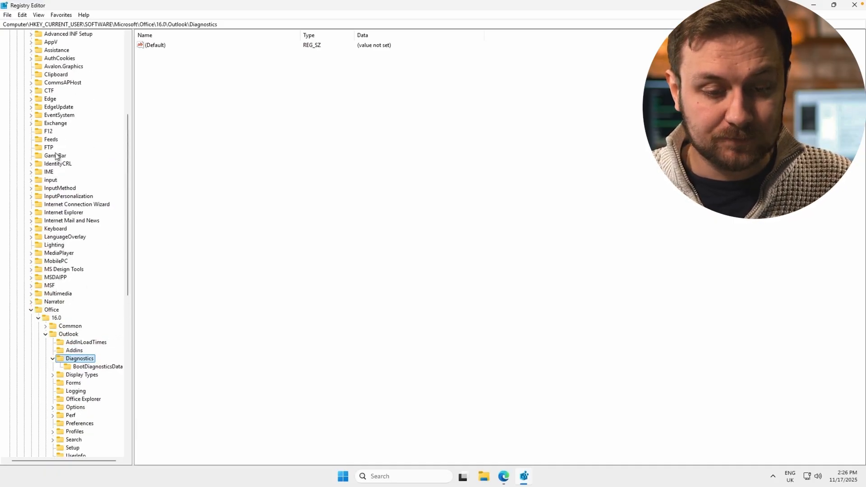
{"action": "scroll", "coordinate": [55, 156], "scroll_direction": "up", "scroll_amount": 9}
{"action": "left_click", "coordinate": [12, 50]}
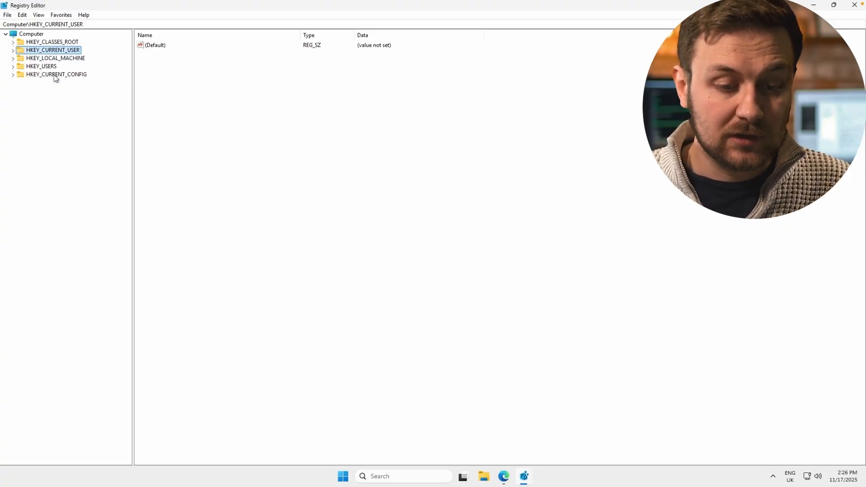
{"action": "left_click", "coordinate": [12, 50]}
{"action": "left_click", "coordinate": [28, 115]}
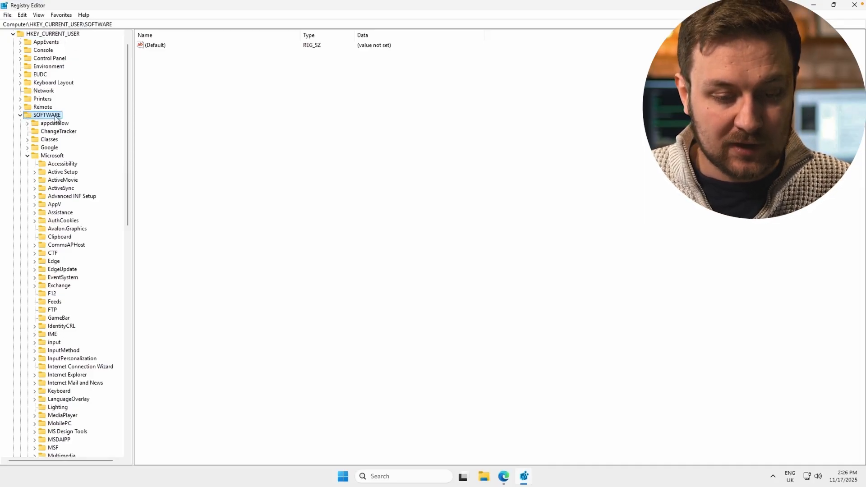
Go through Microsoft, Office and 16.0 to the Outlook key, and collapse its Diagnostics subkey
{"action": "left_click", "coordinate": [37, 157]}
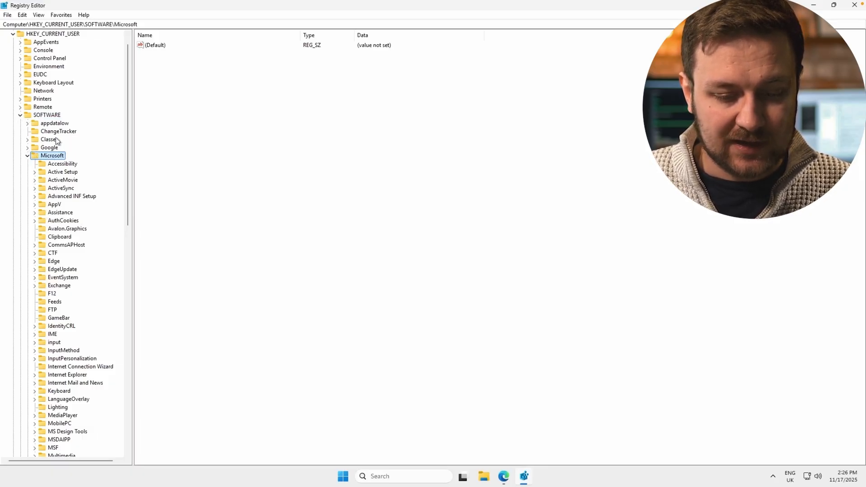
{"action": "scroll", "coordinate": [53, 203], "scroll_direction": "down", "scroll_amount": 4}
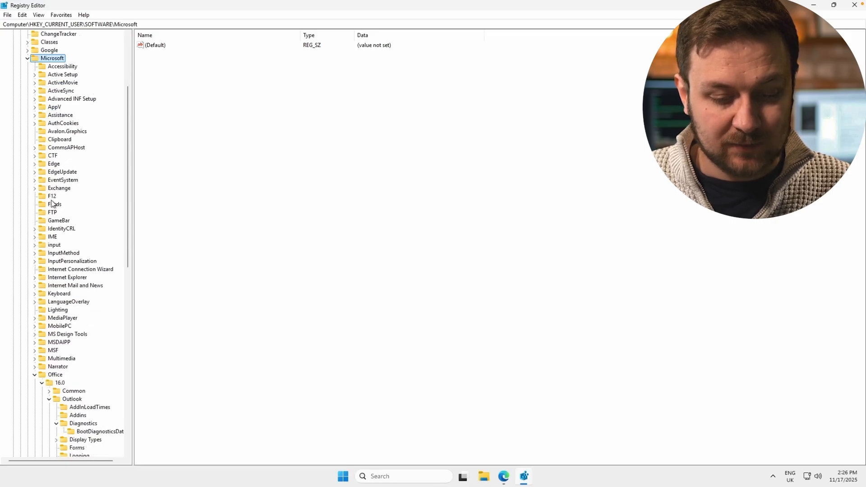
{"action": "scroll", "coordinate": [52, 204], "scroll_direction": "down", "scroll_amount": 1}
{"action": "left_click", "coordinate": [44, 352]}
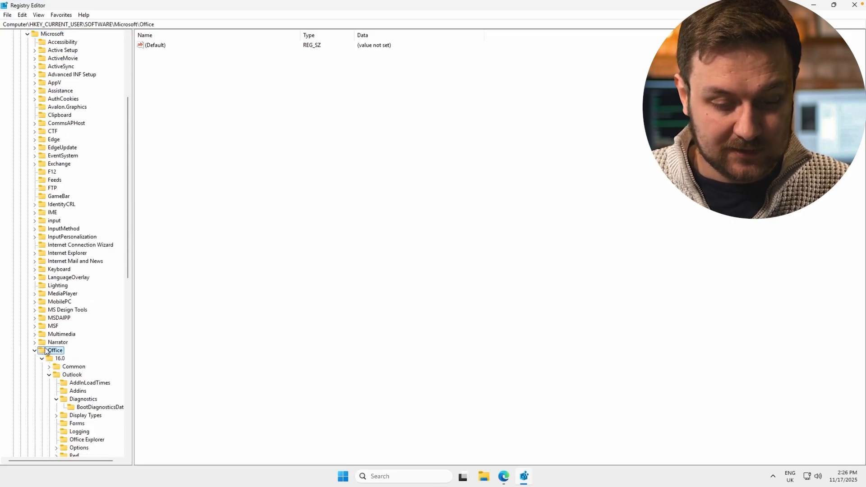
{"action": "left_click_drag", "start_coordinate": [126, 253], "coordinate": [126, 298]}
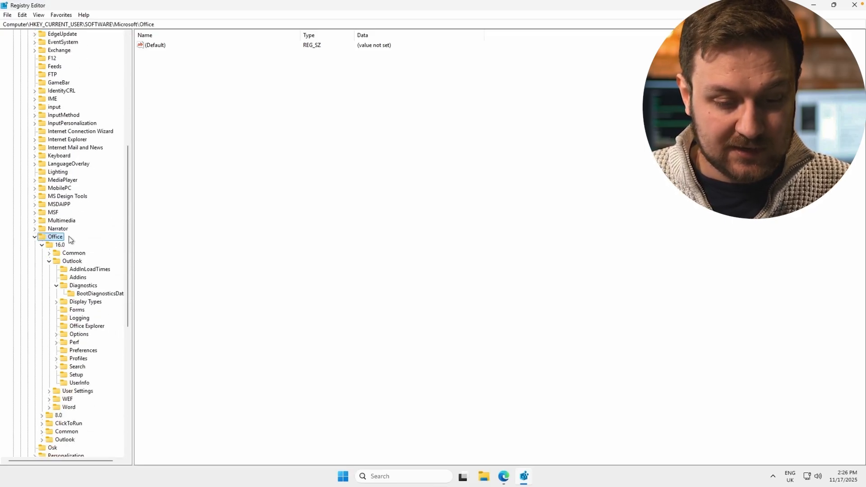
{"action": "left_click", "coordinate": [53, 245]}
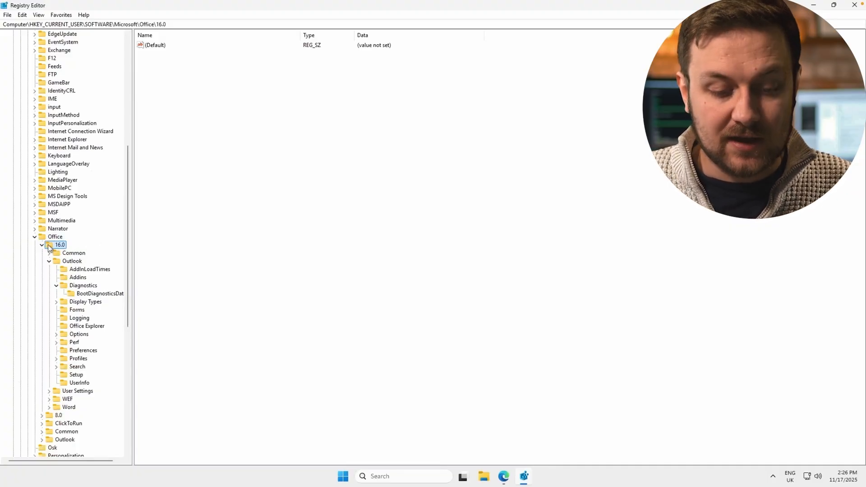
{"action": "left_click", "coordinate": [60, 262]}
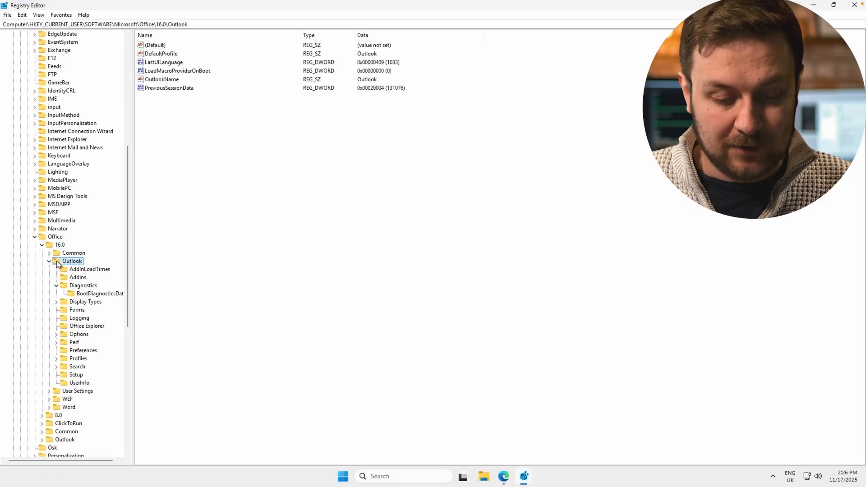
{"action": "left_click", "coordinate": [56, 285]}
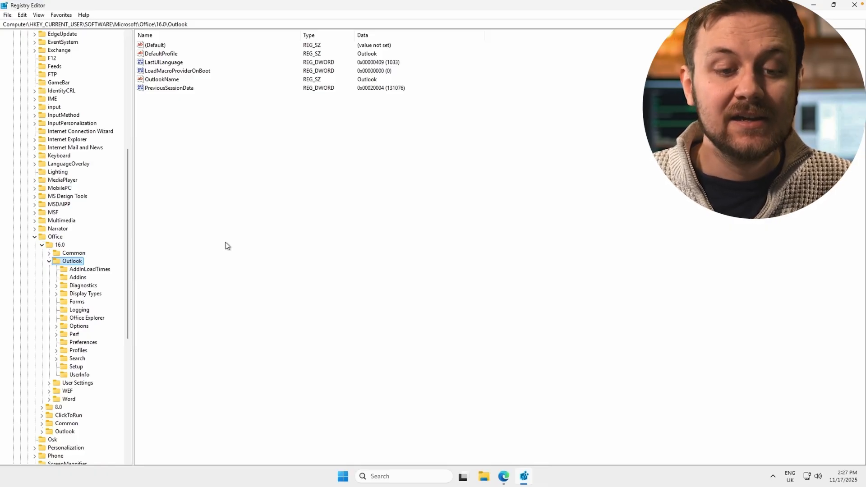
Create a new subkey named AutoDiscover under the Outlook key
{"action": "left_click", "coordinate": [23, 16]}
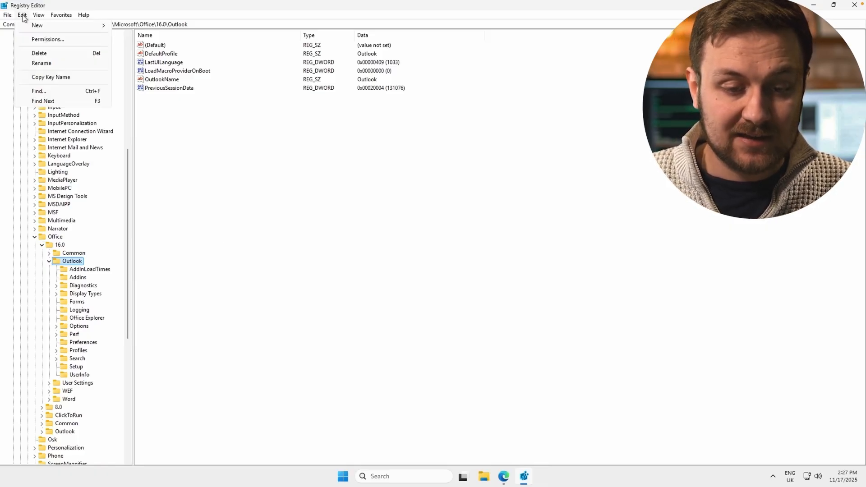
{"action": "mouse_move", "coordinate": [58, 28]}
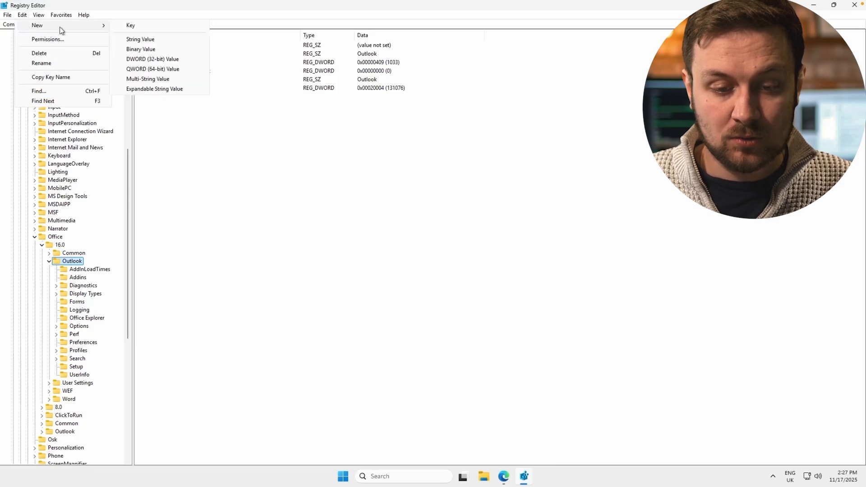
{"action": "left_click", "coordinate": [131, 26]}
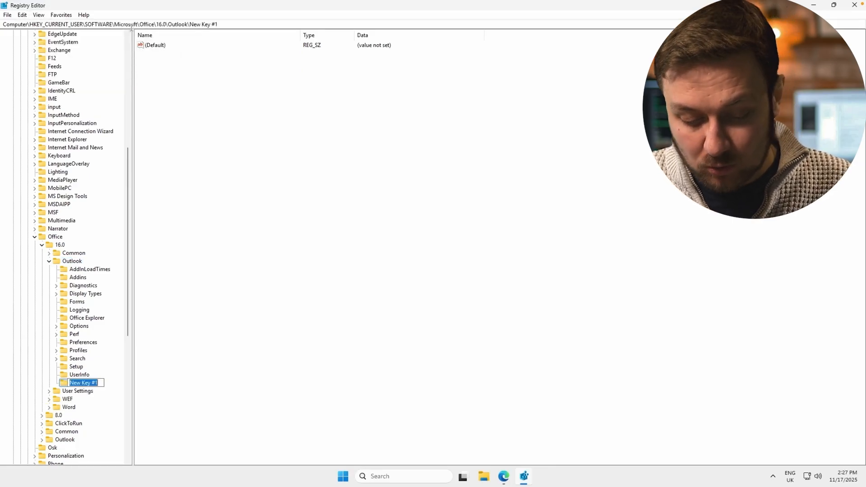
{"action": "type", "text": "AutoDis"}
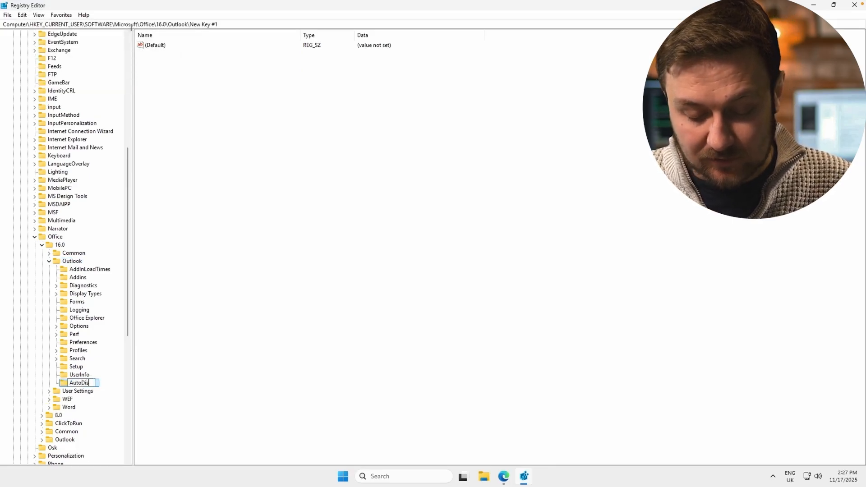
{"action": "type", "text": "cover"}
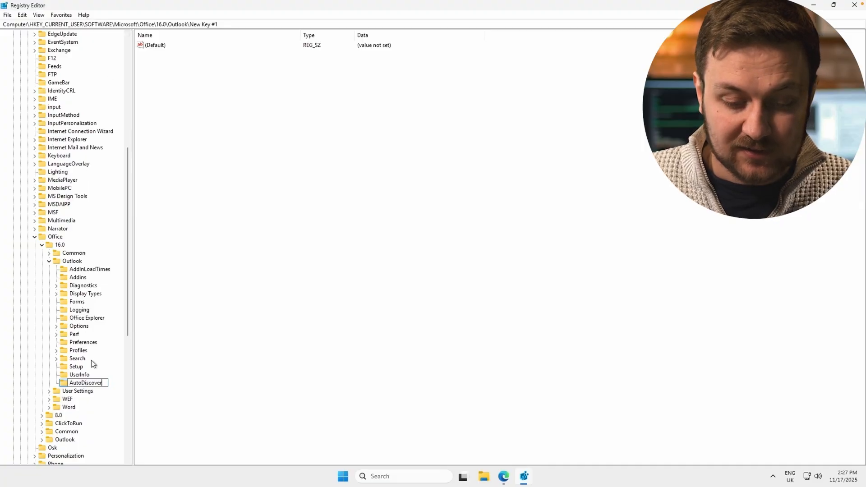
{"action": "left_click", "coordinate": [260, 228]}
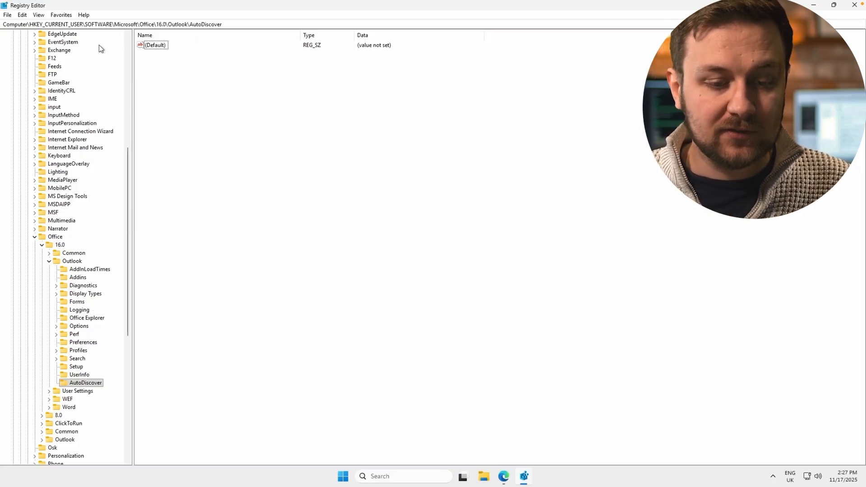
Add a DWORD (32-bit) value named ExcludeExplicitO365Endpoint to the AutoDiscover key
{"action": "left_click", "coordinate": [77, 384]}
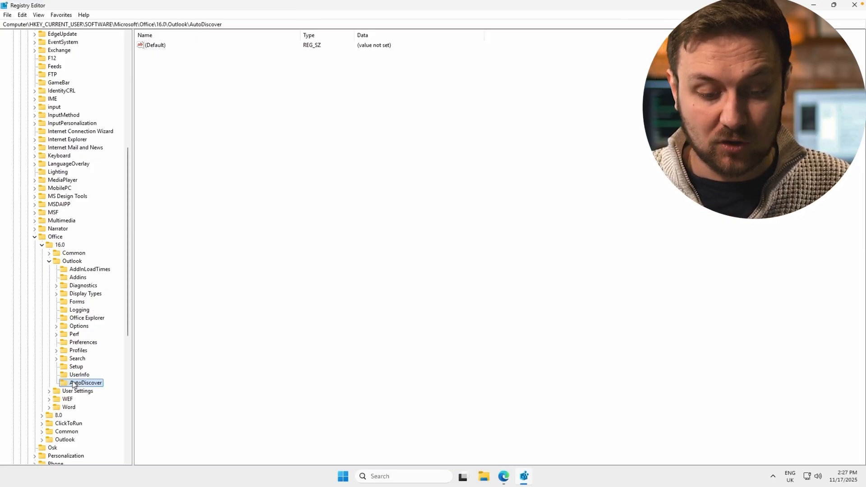
{"action": "left_click", "coordinate": [22, 15]}
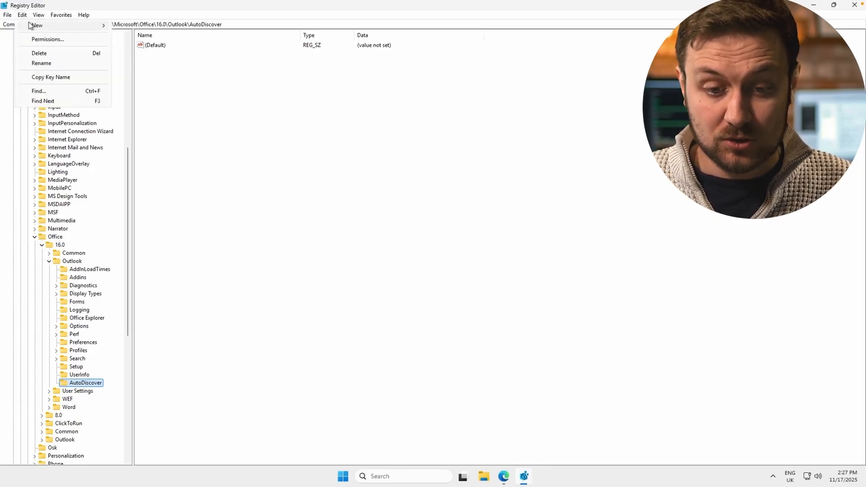
{"action": "left_click", "coordinate": [32, 25]}
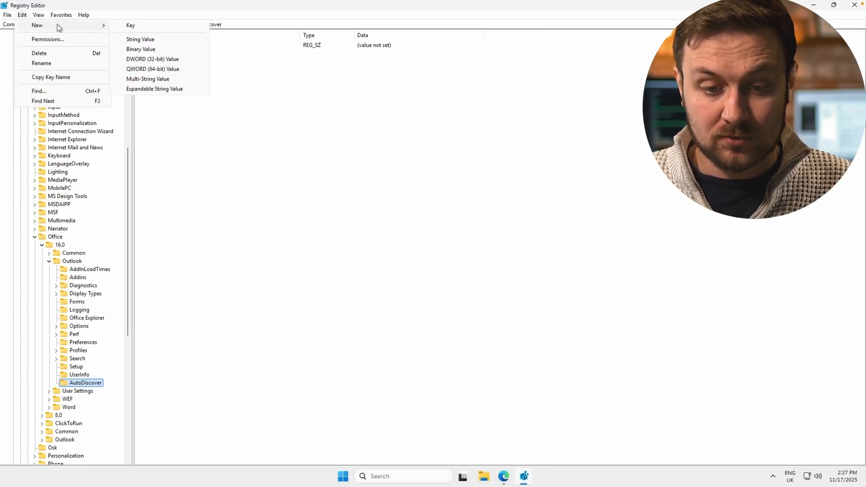
{"action": "left_click", "coordinate": [148, 60]}
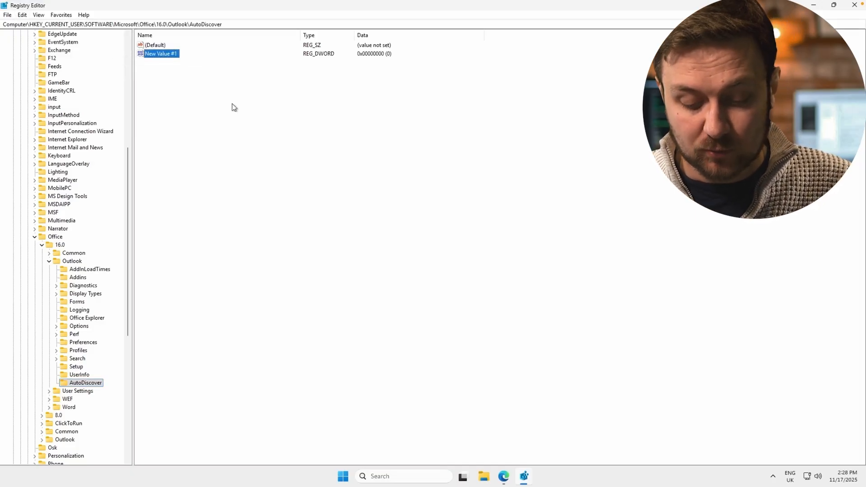
{"action": "right_click", "coordinate": [166, 55]}
{"action": "left_click", "coordinate": [192, 95]}
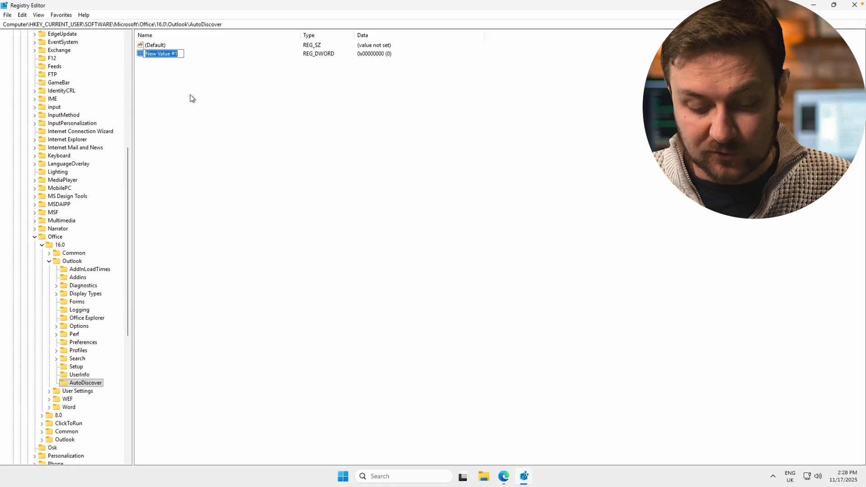
{"action": "type", "text": "ExcludeExplicitO365Endpoint"}
{"action": "key", "text": "Return"}
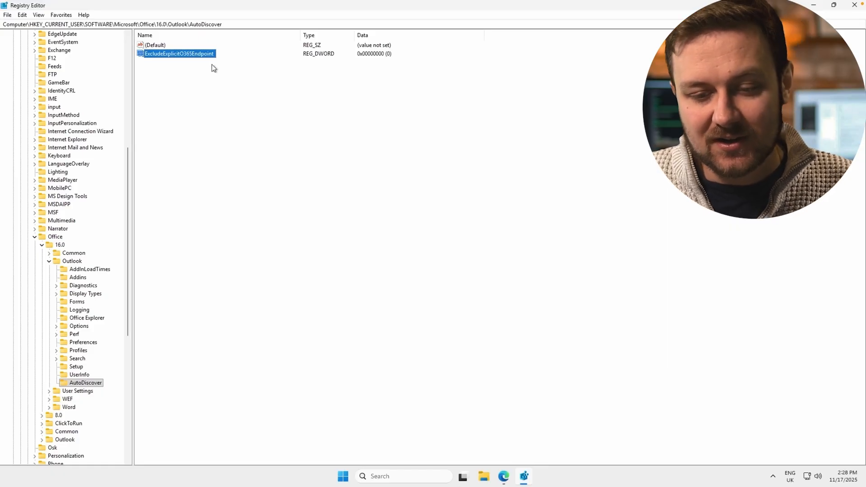
{"action": "left_click", "coordinate": [213, 89]}
{"action": "left_click", "coordinate": [212, 56]}
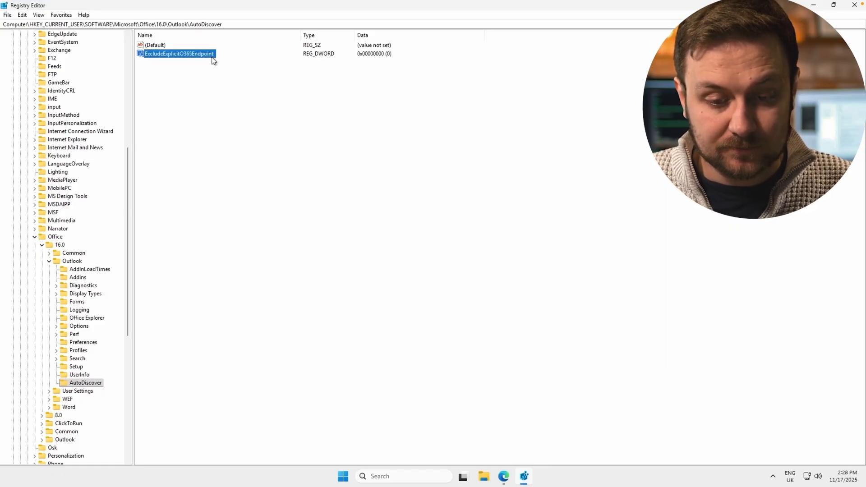
{"action": "right_click", "coordinate": [209, 56]}
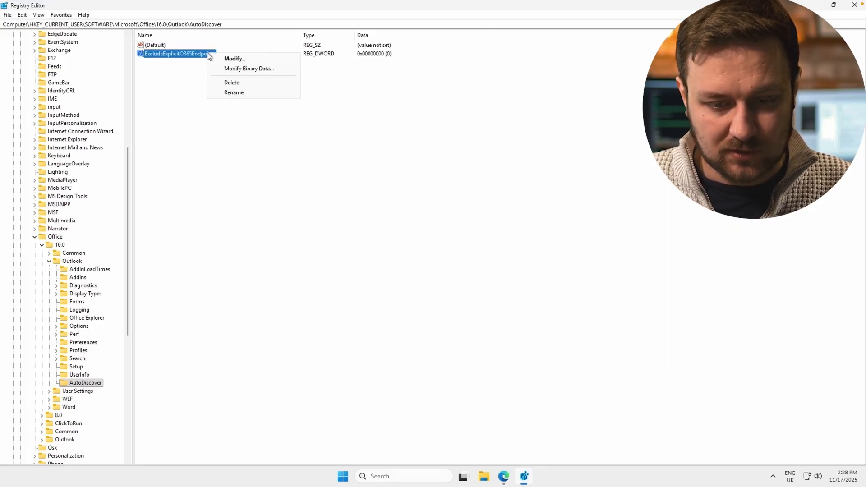
{"action": "left_click", "coordinate": [227, 94]}
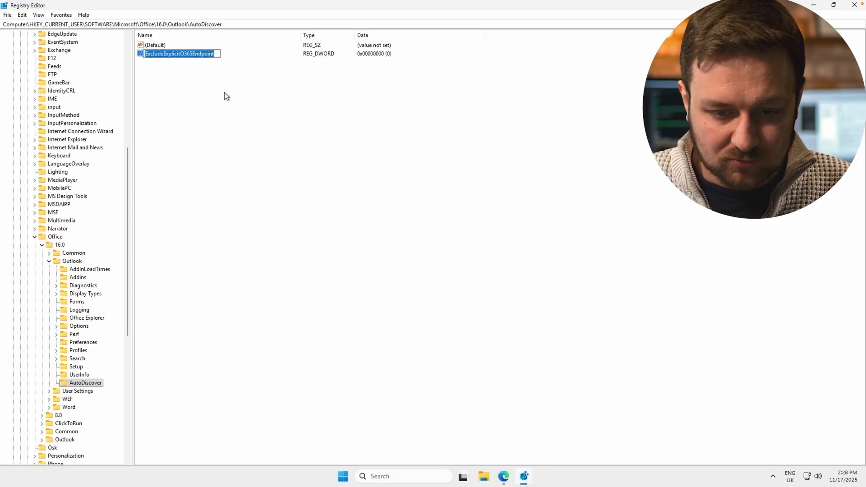
{"action": "key", "text": "End"}
{"action": "key", "text": "Return"}
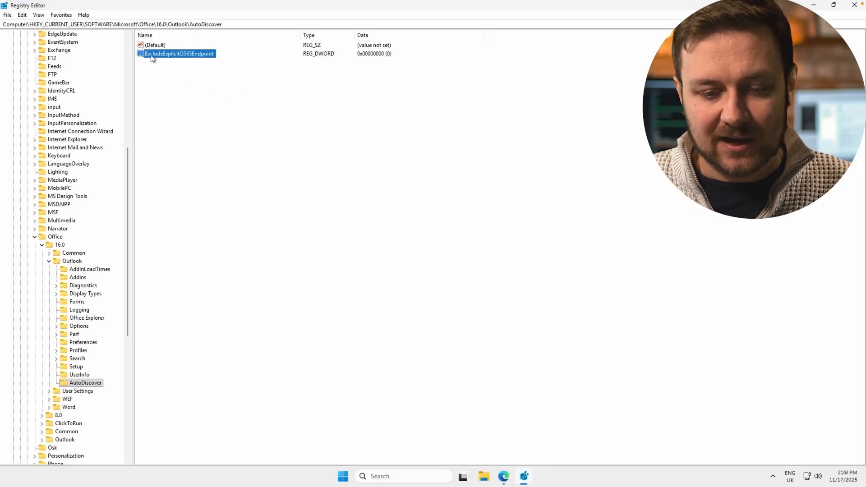
Add a second DWORD (32-bit) value named ExcludeHttpsRootDomain to the AutoDiscover key
{"action": "left_click", "coordinate": [167, 80]}
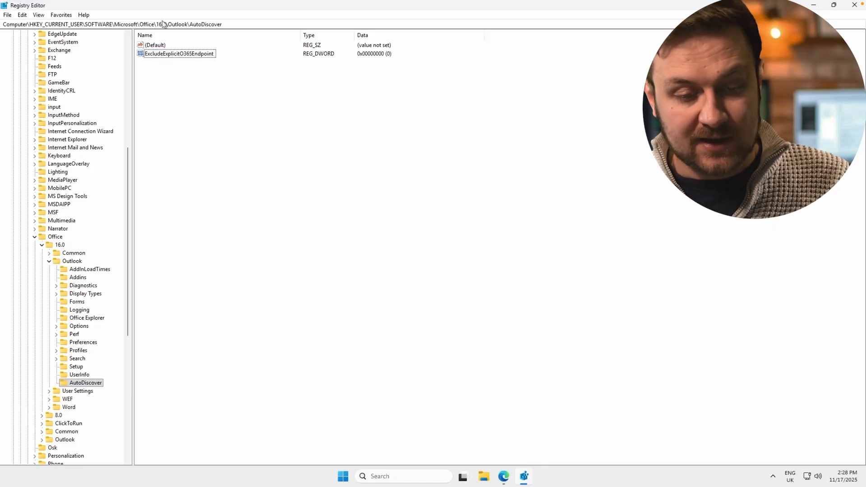
{"action": "left_click", "coordinate": [22, 14]}
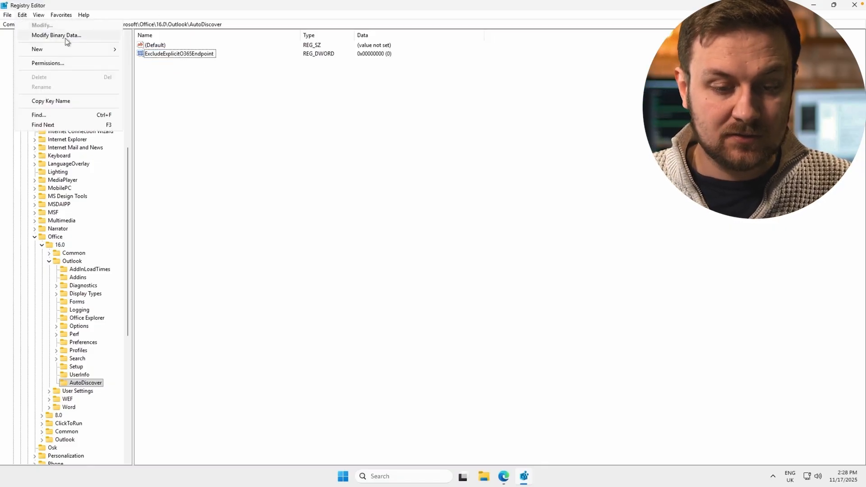
{"action": "mouse_move", "coordinate": [72, 48]}
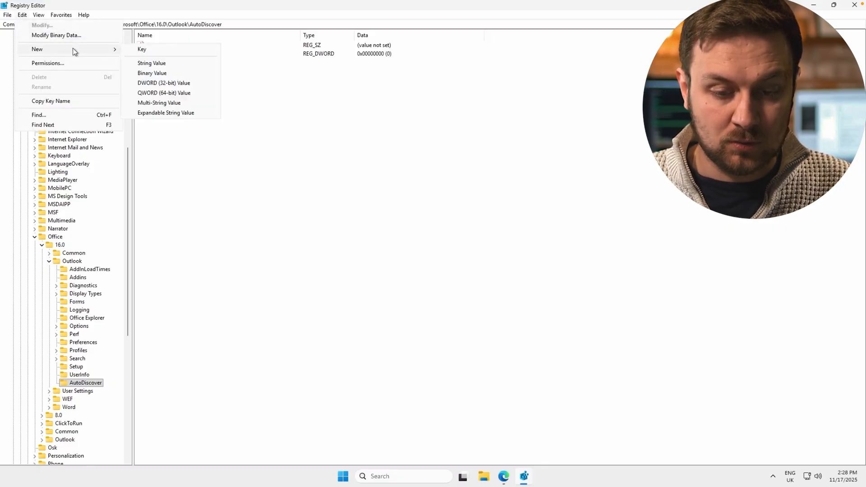
{"action": "left_click", "coordinate": [166, 83]}
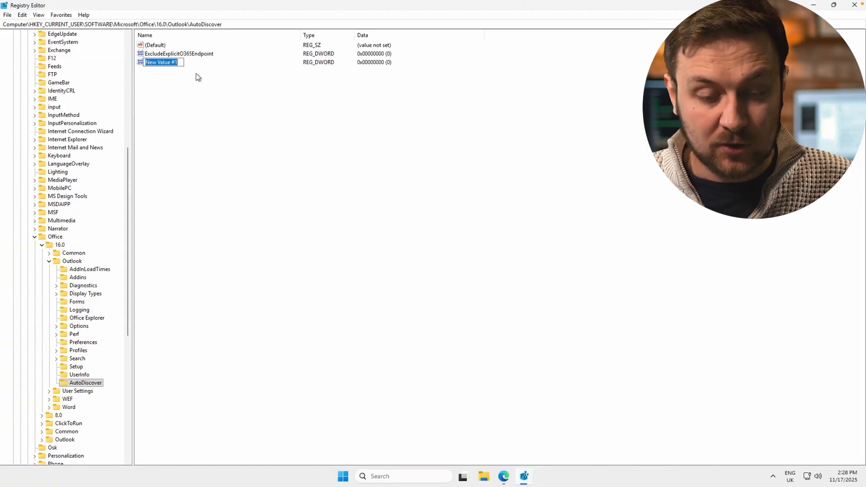
{"action": "type", "text": "ExcludeHttpsRootDomain"}
{"action": "key", "text": "Return"}
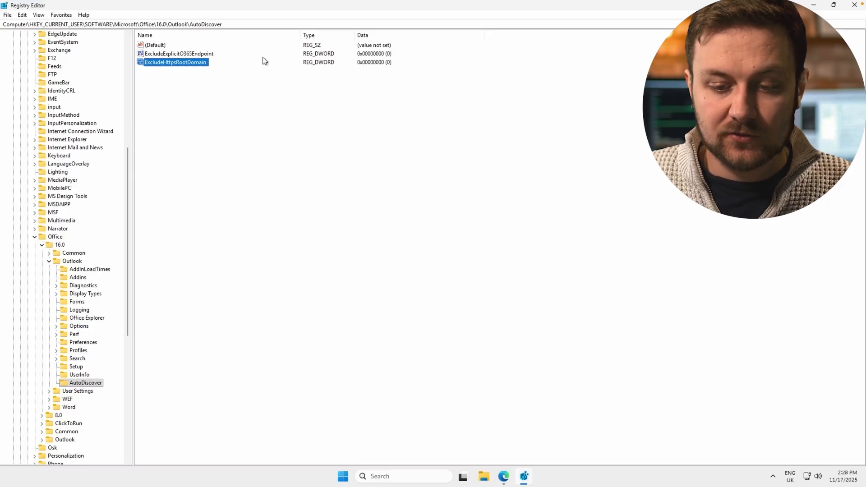
{"action": "left_click", "coordinate": [257, 75]}
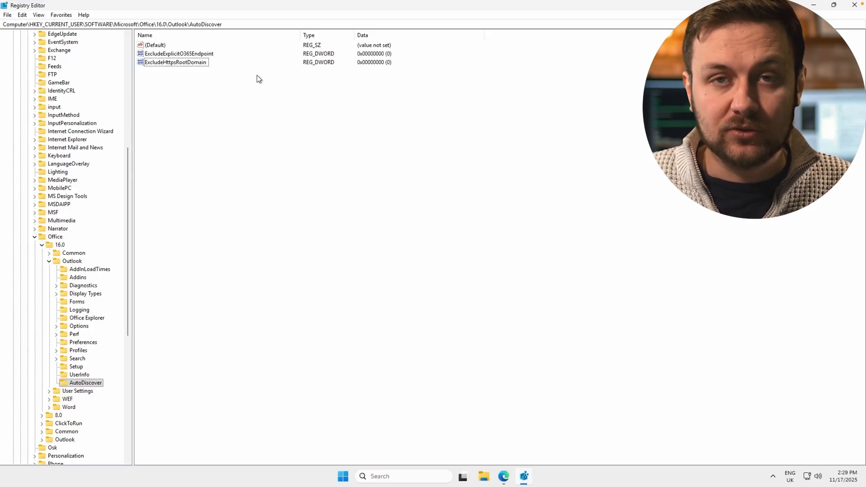
Set the value data of ExcludeExplicitO365Endpoint to 1
{"action": "left_click", "coordinate": [188, 53]}
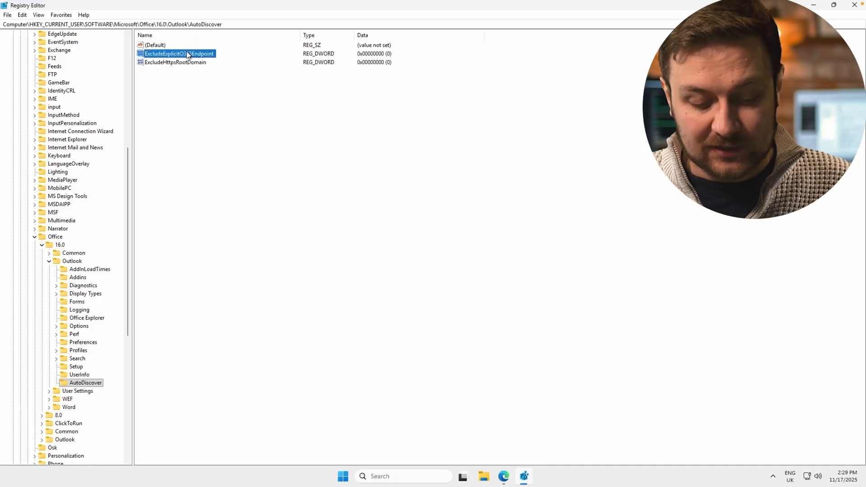
{"action": "right_click", "coordinate": [187, 53]}
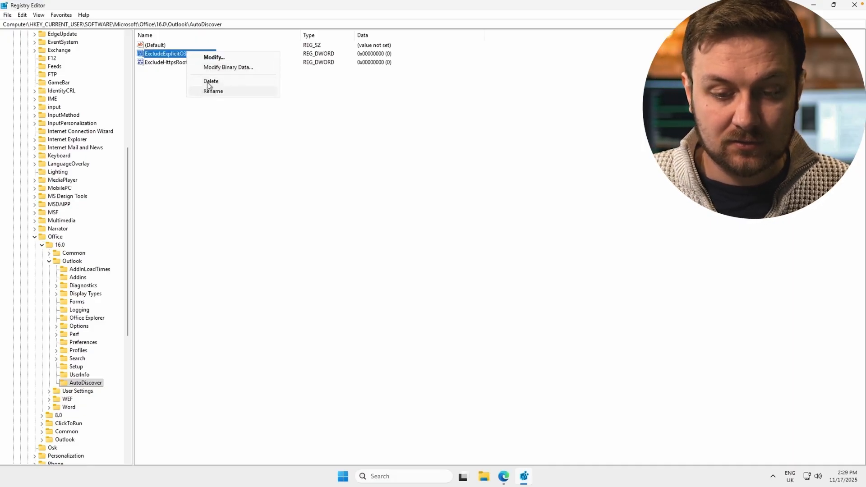
{"action": "left_click", "coordinate": [212, 58]}
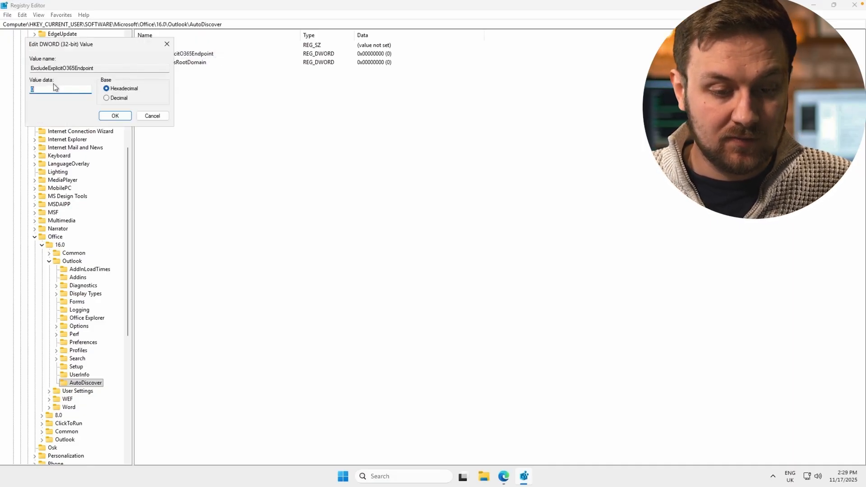
{"action": "left_click", "coordinate": [44, 89]}
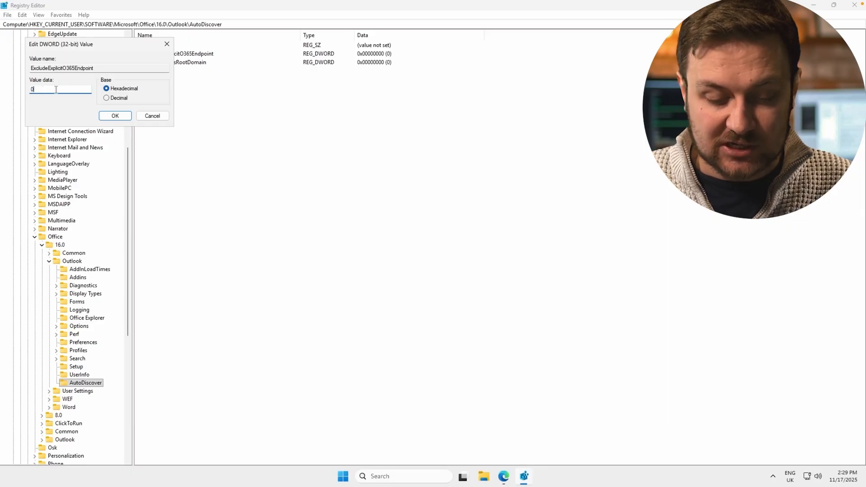
{"action": "key", "text": "BackSpace"}
{"action": "type", "text": "1"}
{"action": "left_click", "coordinate": [122, 119]}
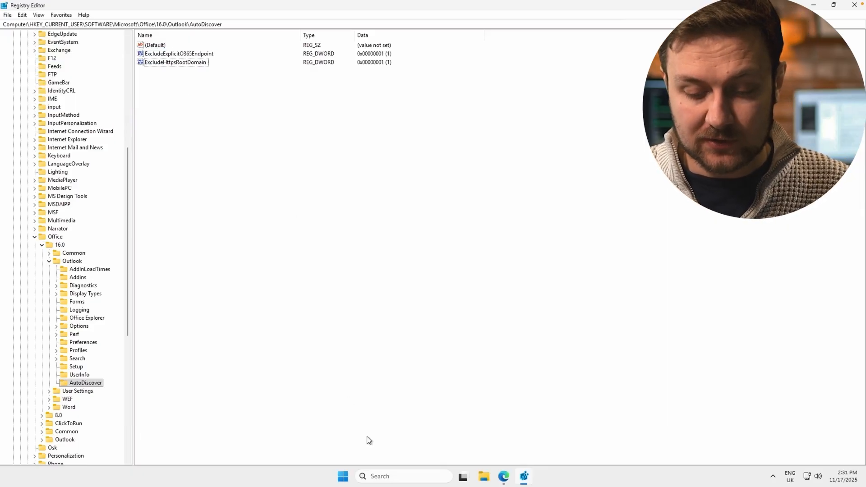
Search Windows for Outlook (classic), open it and create a new profile named Outlook
{"action": "left_click", "coordinate": [381, 475]}
{"action": "type", "text": "out"}
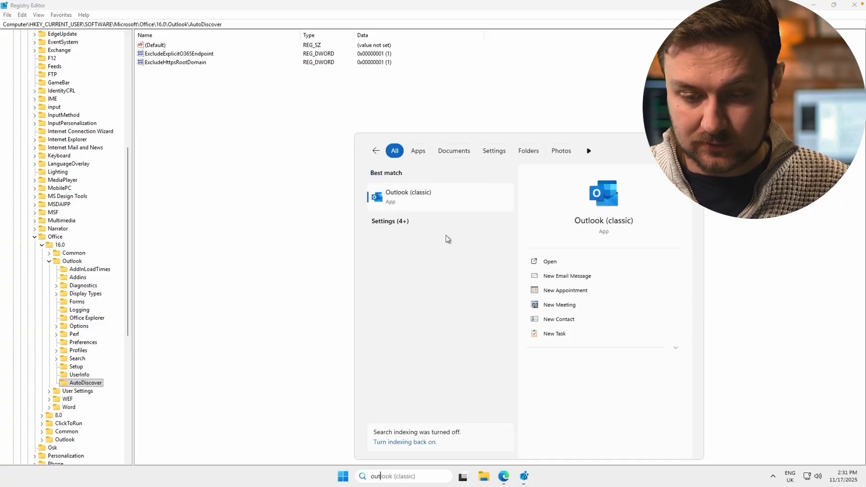
{"action": "left_click", "coordinate": [412, 202]}
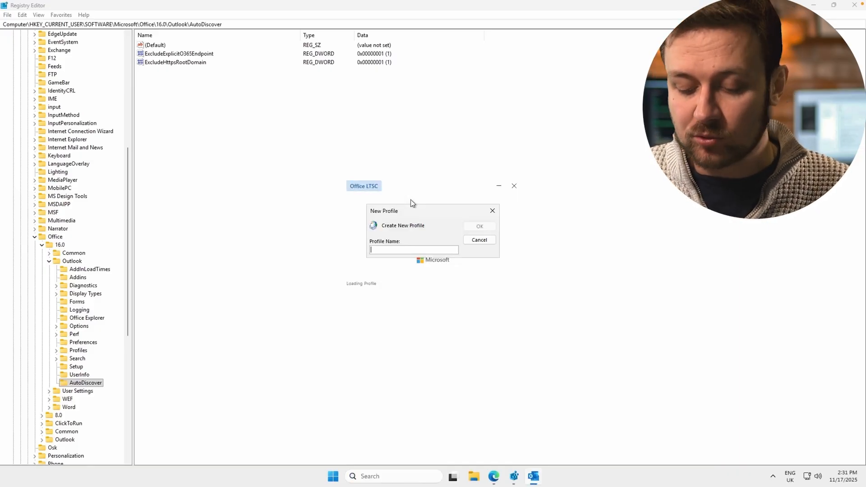
{"action": "type", "text": "Outlook"}
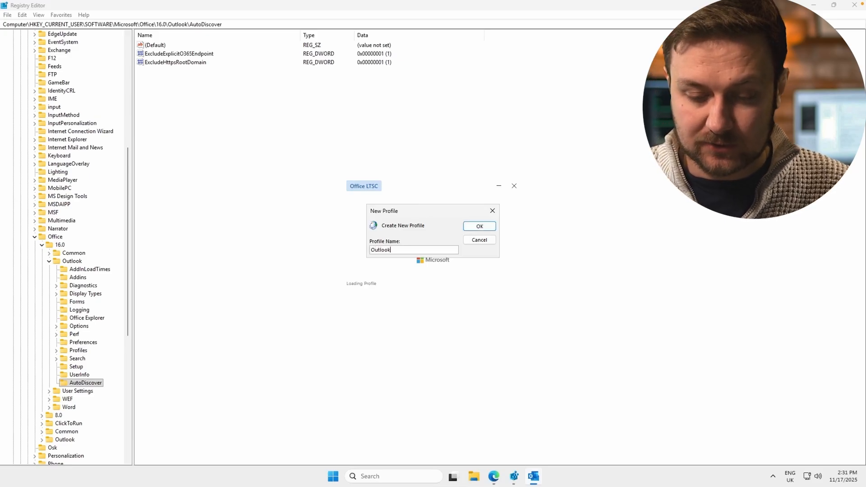
{"action": "left_click", "coordinate": [480, 226]}
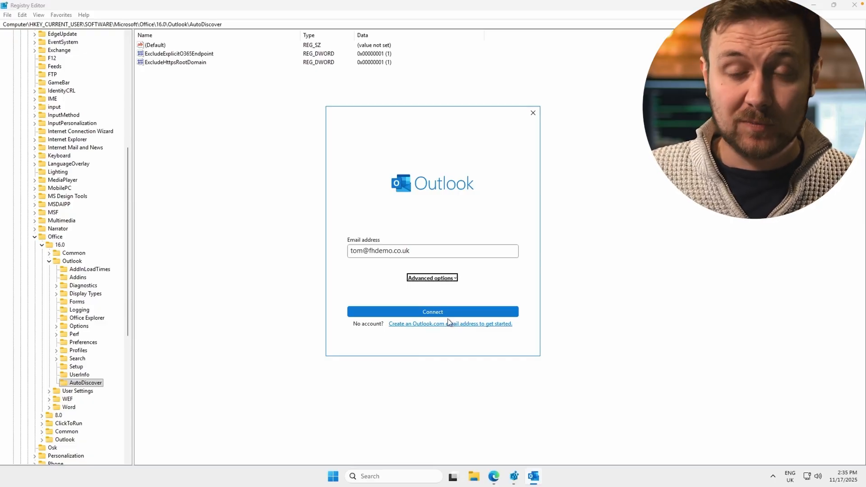
Choose to set up the email account manually, connect, and select Exchange as the account type
{"action": "left_click", "coordinate": [454, 280]}
{"action": "left_click", "coordinate": [390, 289]}
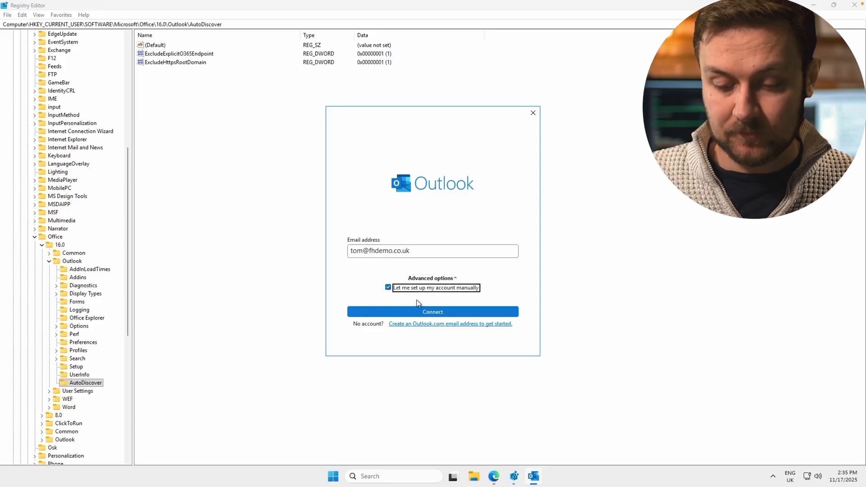
{"action": "left_click", "coordinate": [427, 313]}
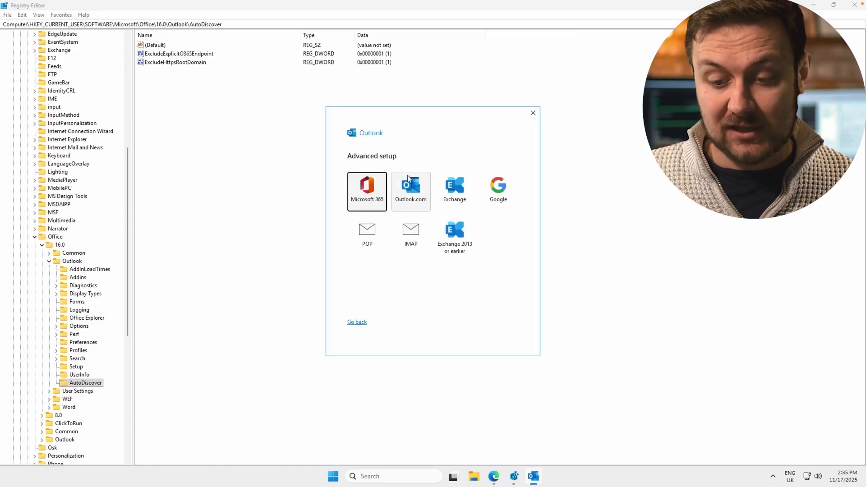
{"action": "left_click", "coordinate": [457, 191]}
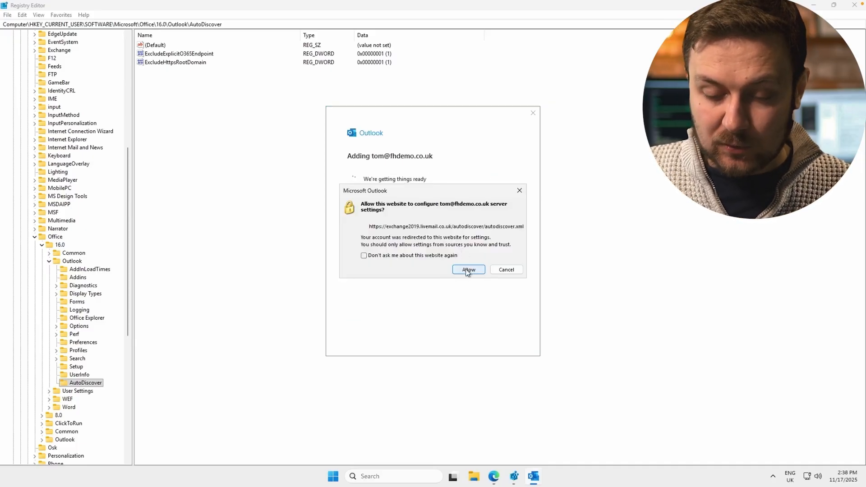
Allow the exchange2019.livemail.co.uk autodiscover website to configure the mailbox's server settings, and sign in with the account password
{"action": "left_click", "coordinate": [467, 269]}
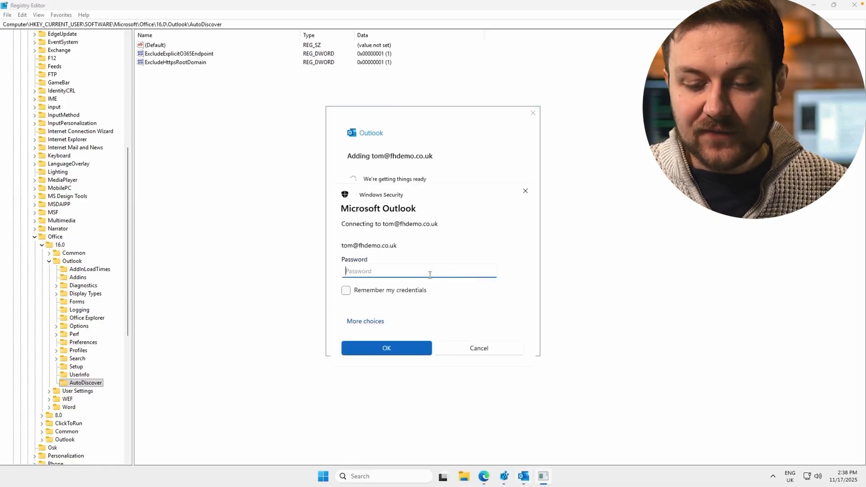
{"action": "type", "text": "•"}
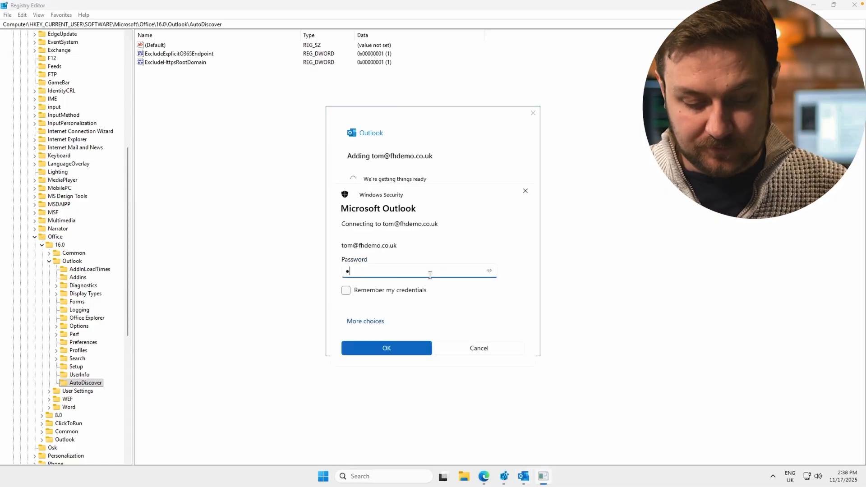
{"action": "type", "text": "•••••••••••••••"}
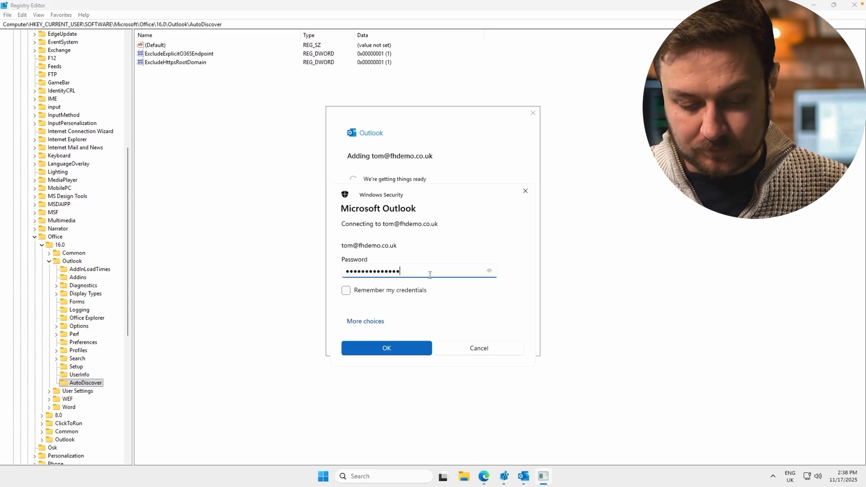
{"action": "type", "text": "••••"}
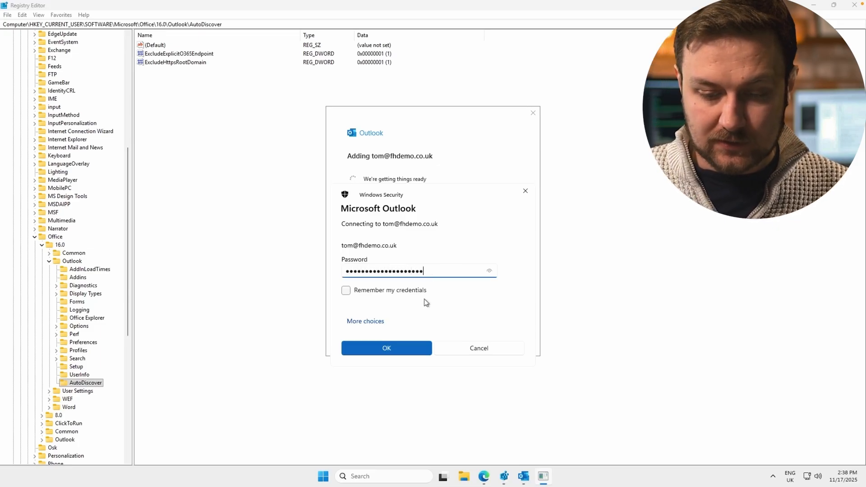
{"action": "left_click", "coordinate": [389, 349]}
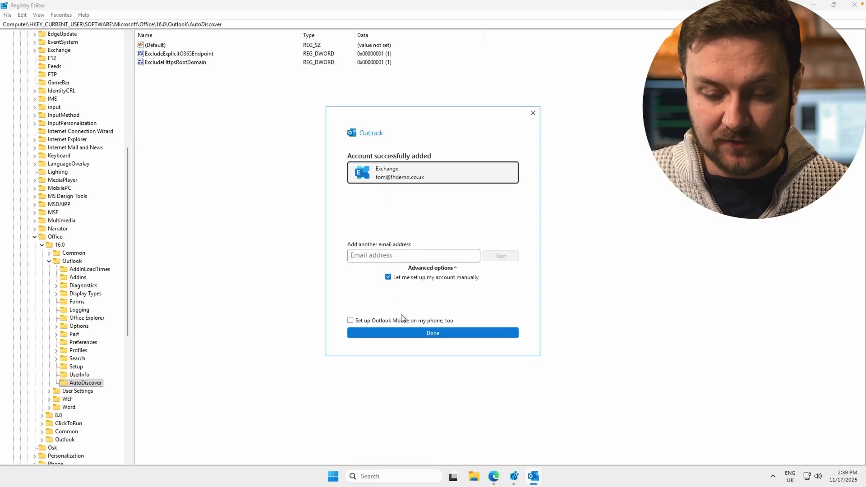
Finish the account setup and allow the autodiscover website to configure the public folder mailbox's server settings
{"action": "left_click", "coordinate": [406, 334]}
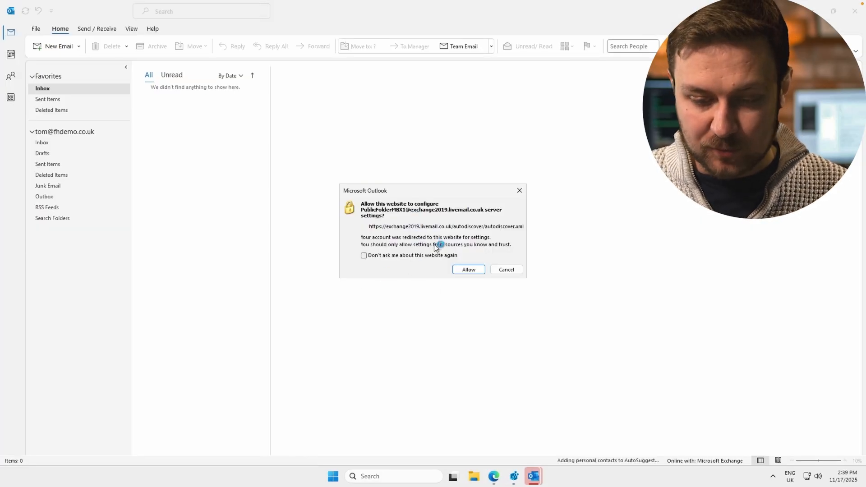
{"action": "left_click", "coordinate": [467, 270]}
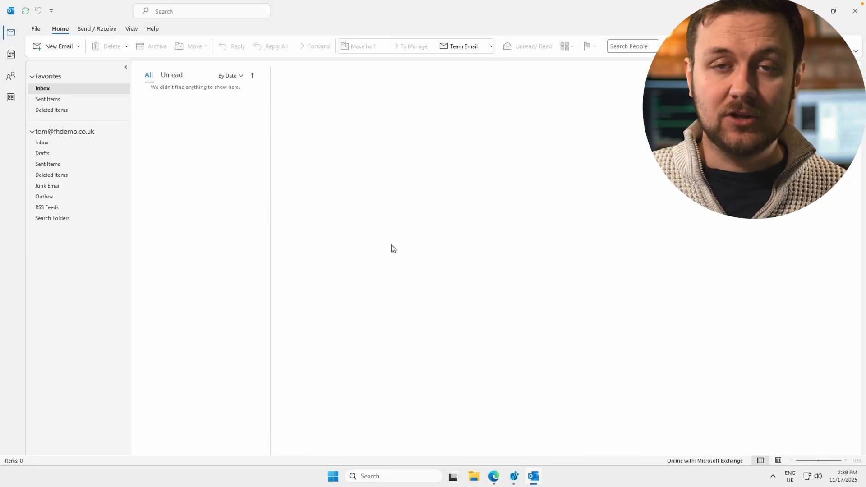